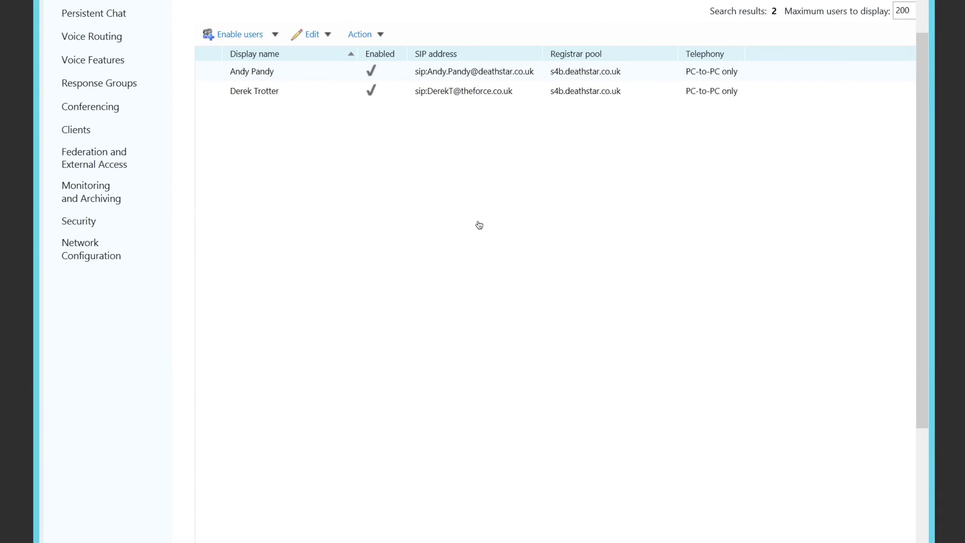
Select the theforce.co.uk user, then centre the Skype windows on Client1 and Client2.
{"action": "left_click", "coordinate": [365, 77]}
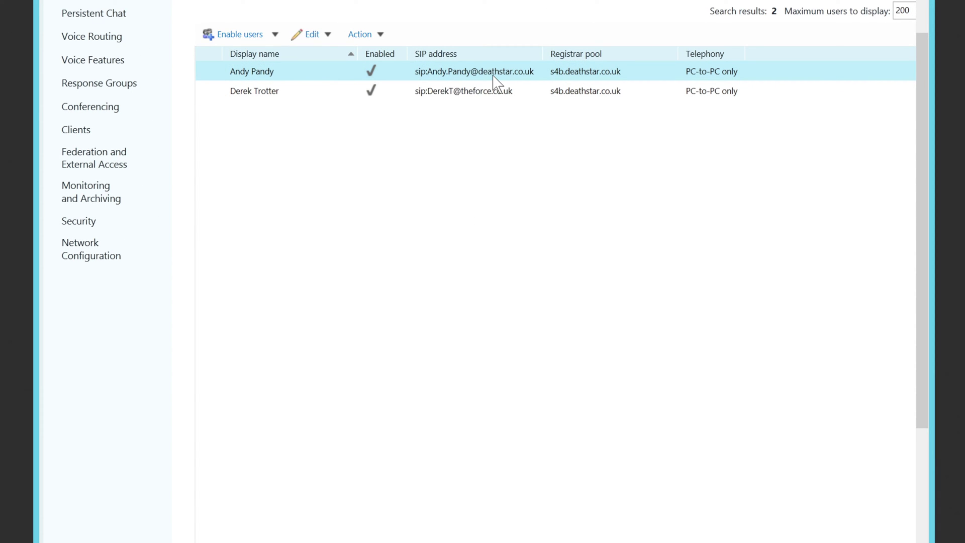
{"action": "left_click", "coordinate": [308, 96]}
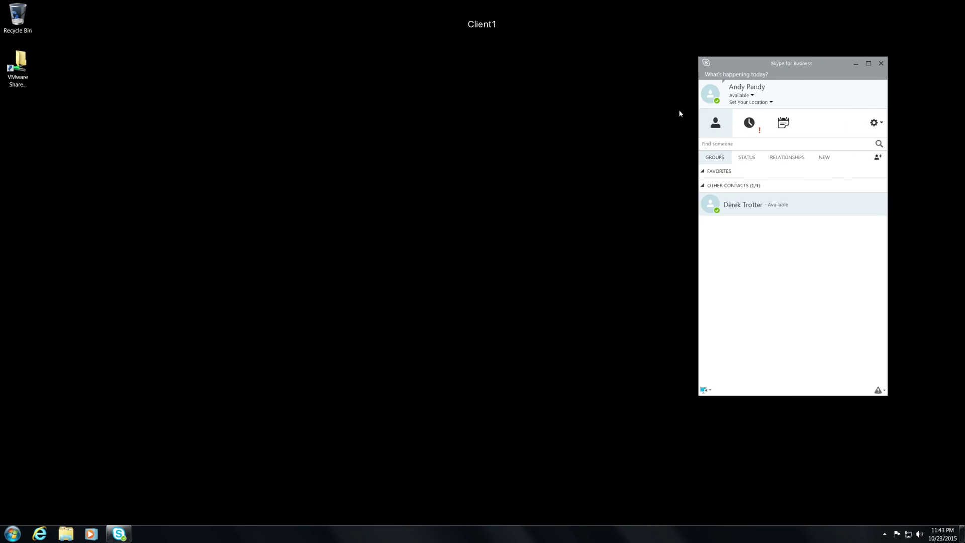
{"action": "left_click_drag", "start_coordinate": [756, 66], "coordinate": [372, 86]}
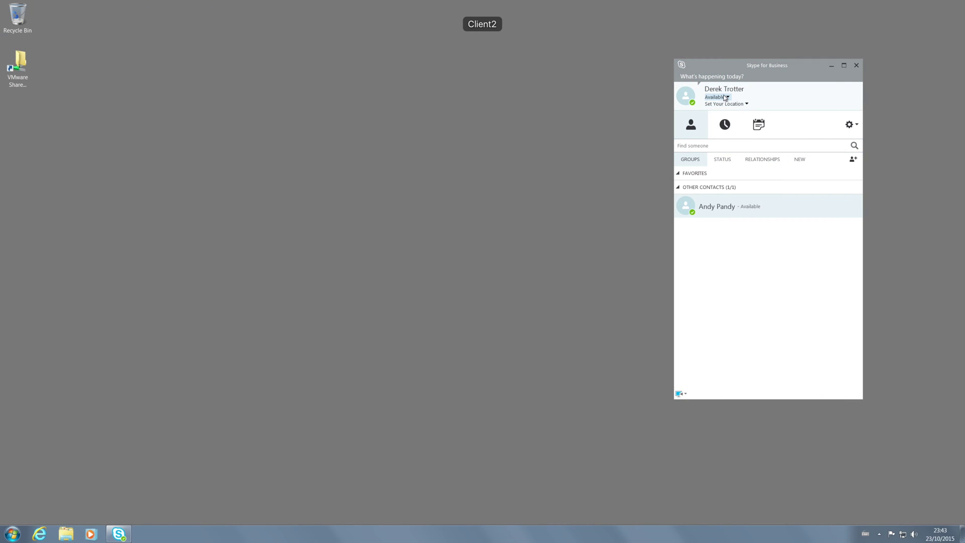
{"action": "left_click_drag", "start_coordinate": [776, 63], "coordinate": [426, 68]}
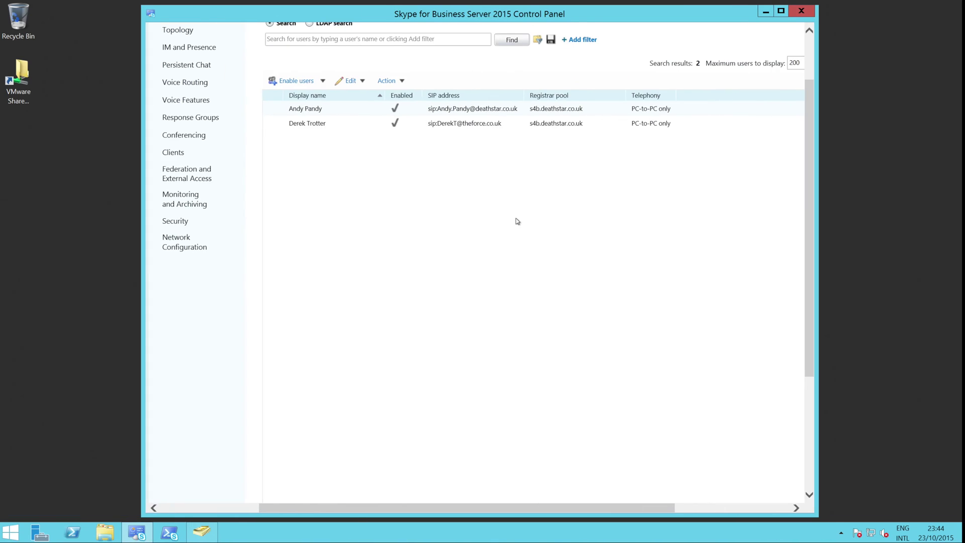
Select the theforce.co.uk user row, then sign Client2 out through its Available status menu.
{"action": "left_click", "coordinate": [452, 125]}
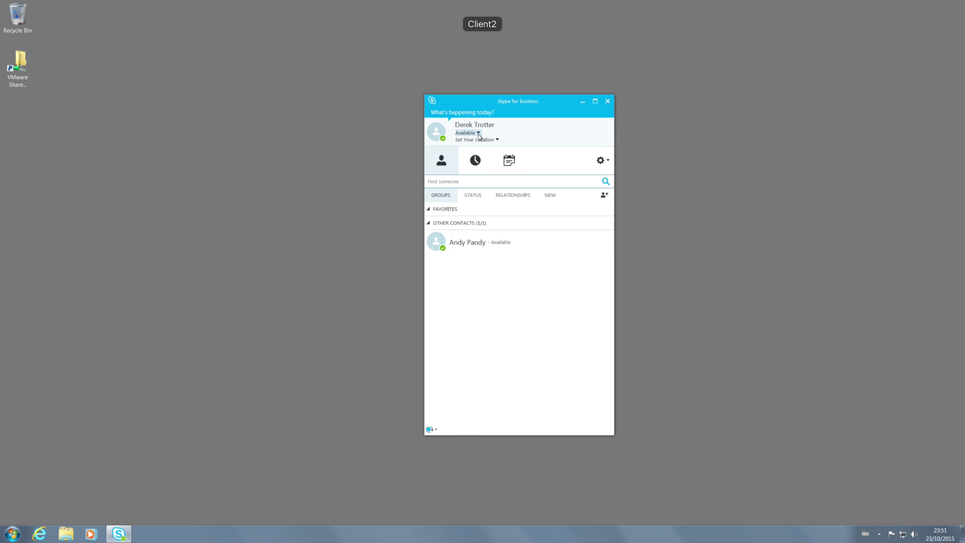
{"action": "left_click", "coordinate": [467, 133]}
{"action": "left_click", "coordinate": [481, 222]}
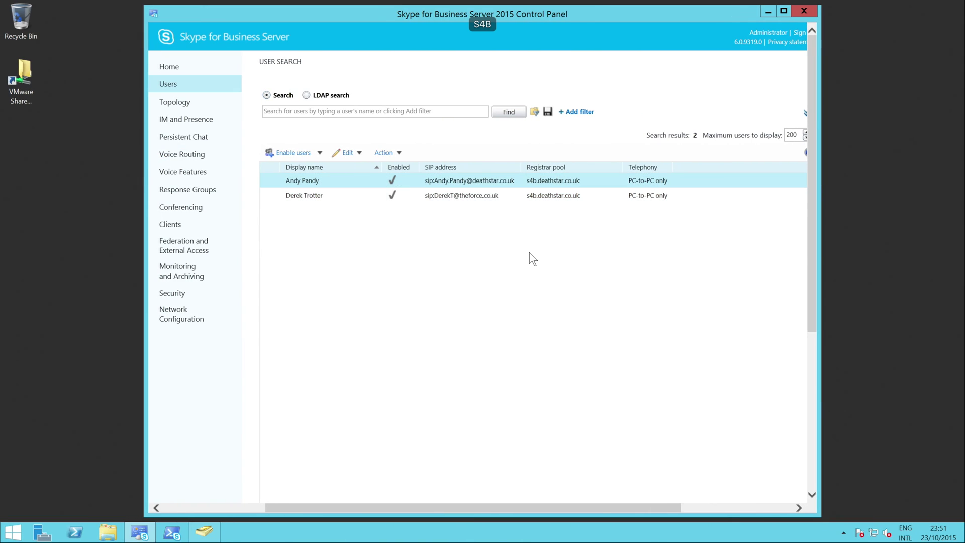
Append the surname to the theforce.co.uk user's SIP address and commit the change.
{"action": "left_click", "coordinate": [452, 196]}
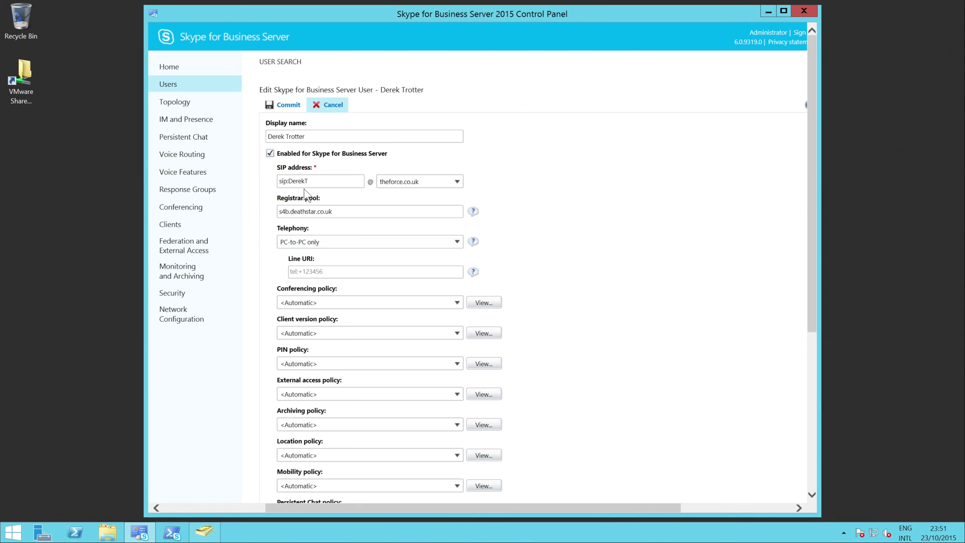
{"action": "left_click", "coordinate": [308, 182]}
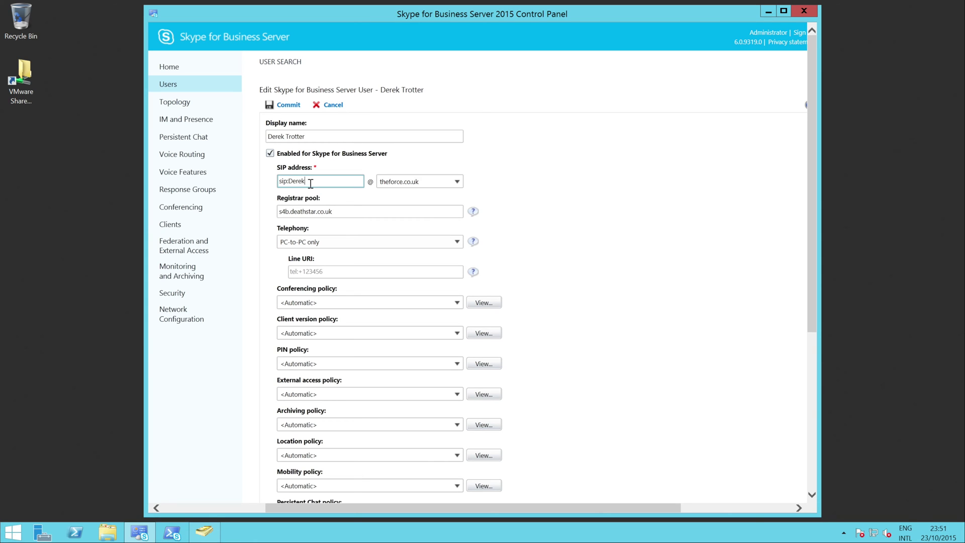
{"action": "type", "text": ".Trotter"}
{"action": "left_click", "coordinate": [287, 104]}
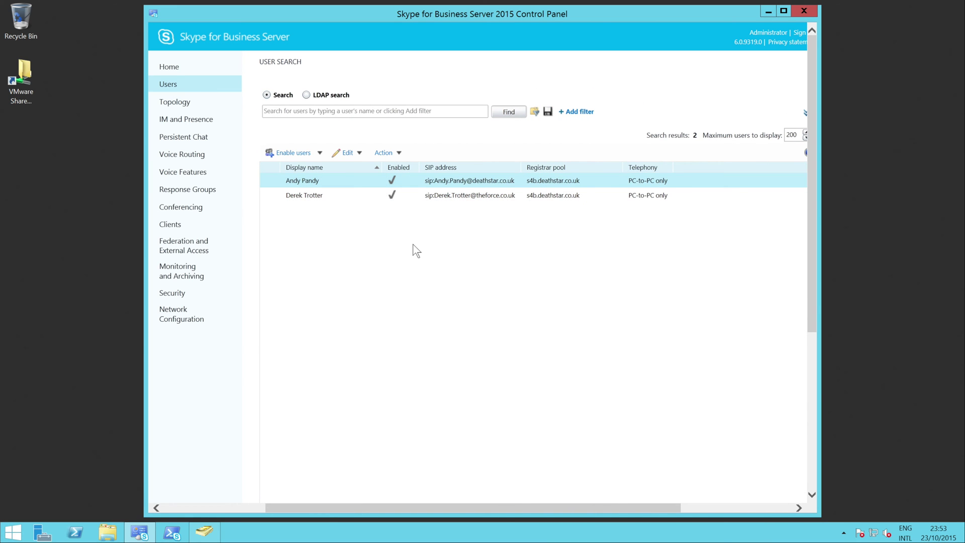
On Client2, replace the sign-in address with the new first-name.surname theforce.co.uk address and sign in.
{"action": "key", "text": "ctrl+alt+Right"}
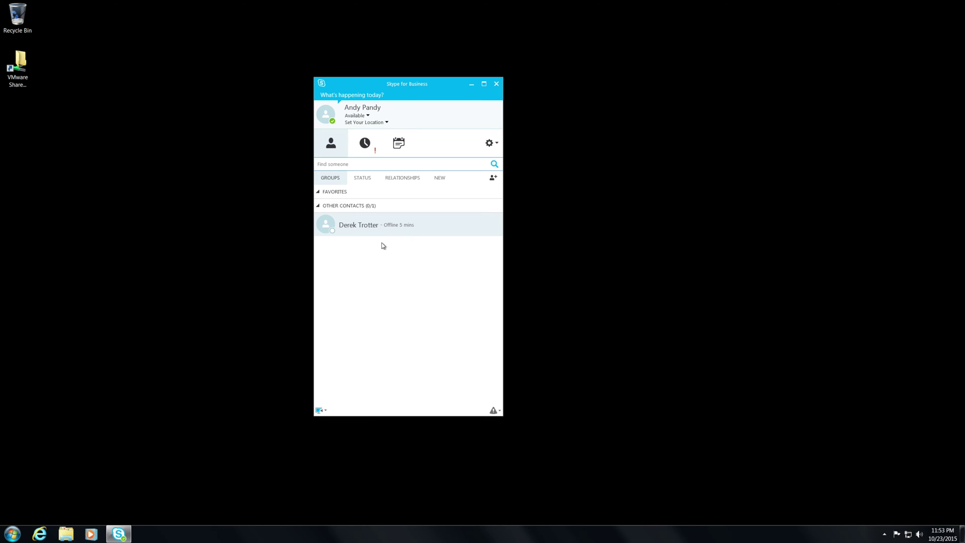
{"action": "key", "text": "ctrl+alt+Right"}
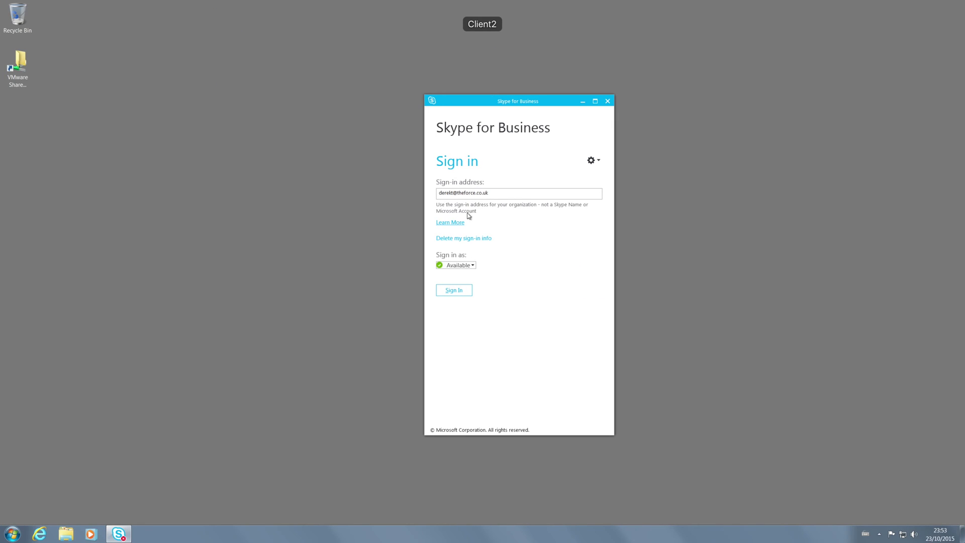
{"action": "left_click_drag", "start_coordinate": [479, 192], "coordinate": [405, 209]}
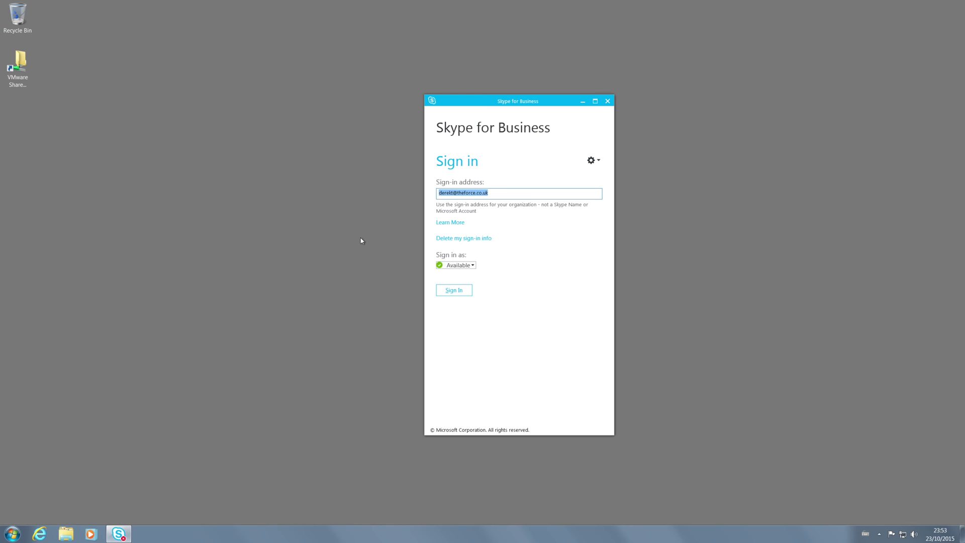
{"action": "left_click", "coordinate": [455, 290]}
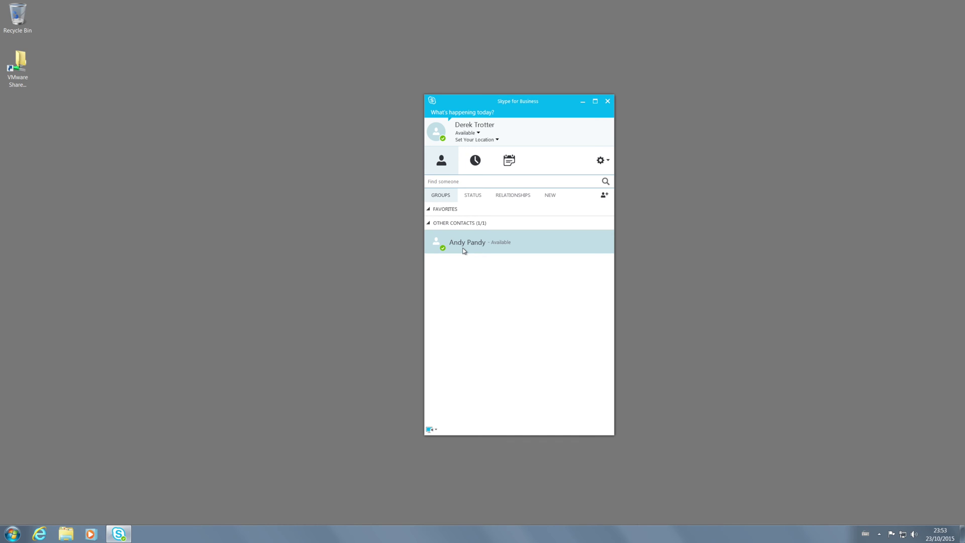
On Client1, sign the first user out via the status menu and sign back in.
{"action": "left_click", "coordinate": [379, 269]}
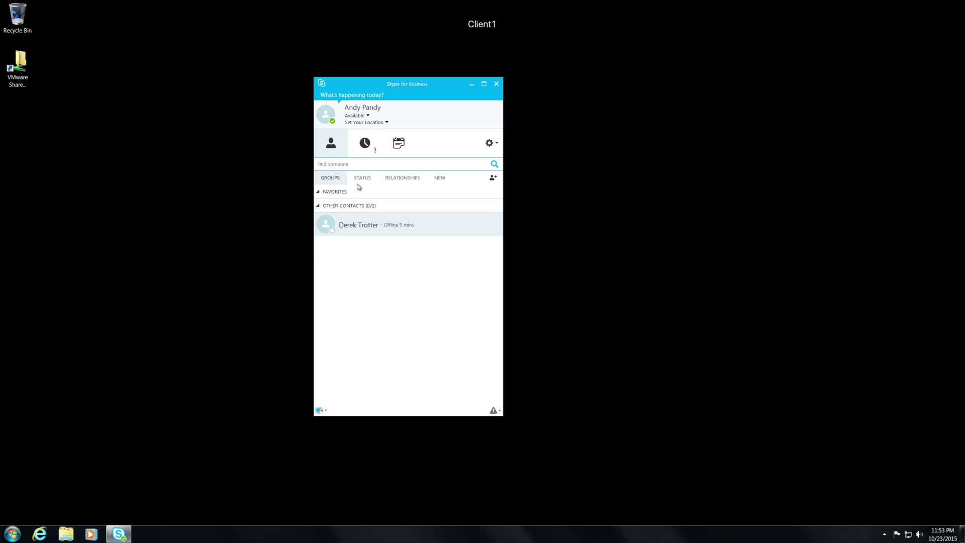
{"action": "left_click", "coordinate": [375, 242]}
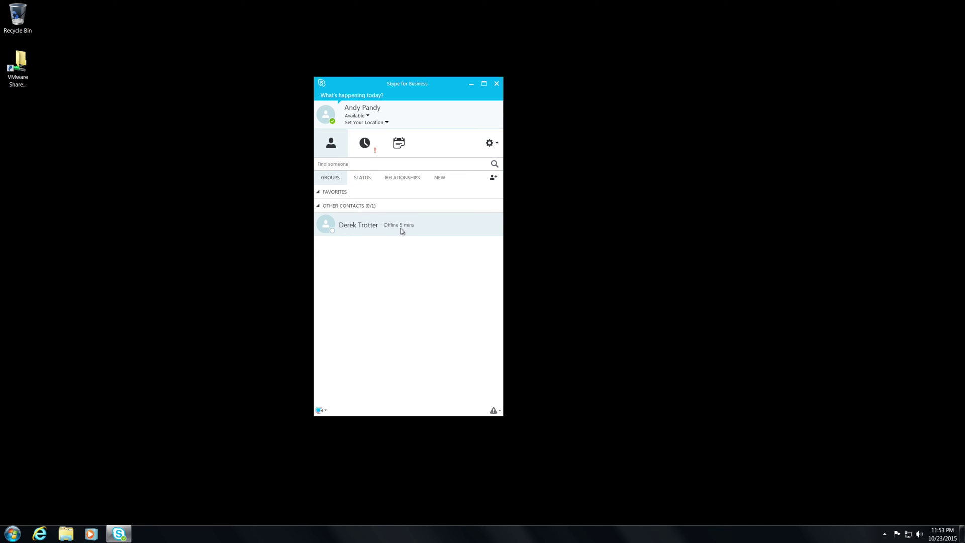
{"action": "left_click", "coordinate": [361, 116]}
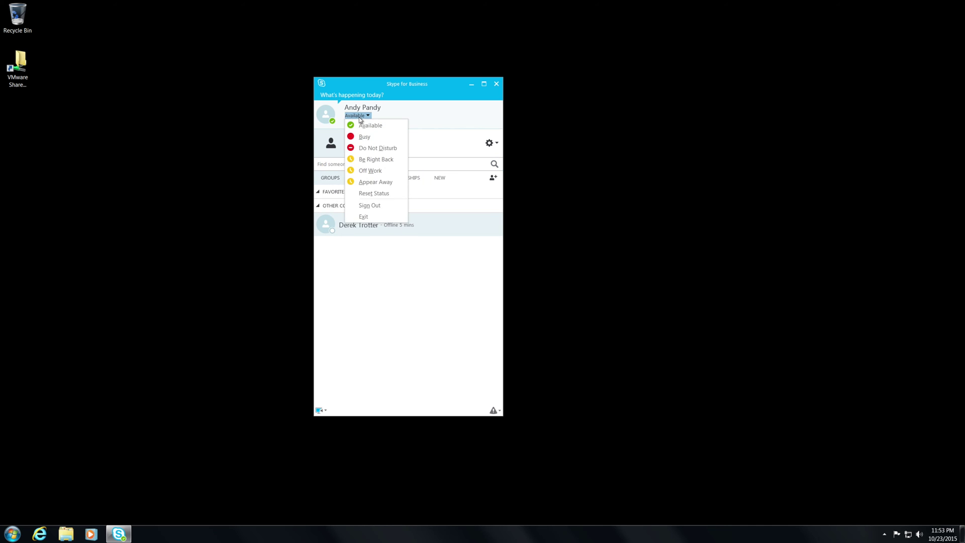
{"action": "left_click", "coordinate": [376, 206]}
{"action": "left_click", "coordinate": [340, 274]}
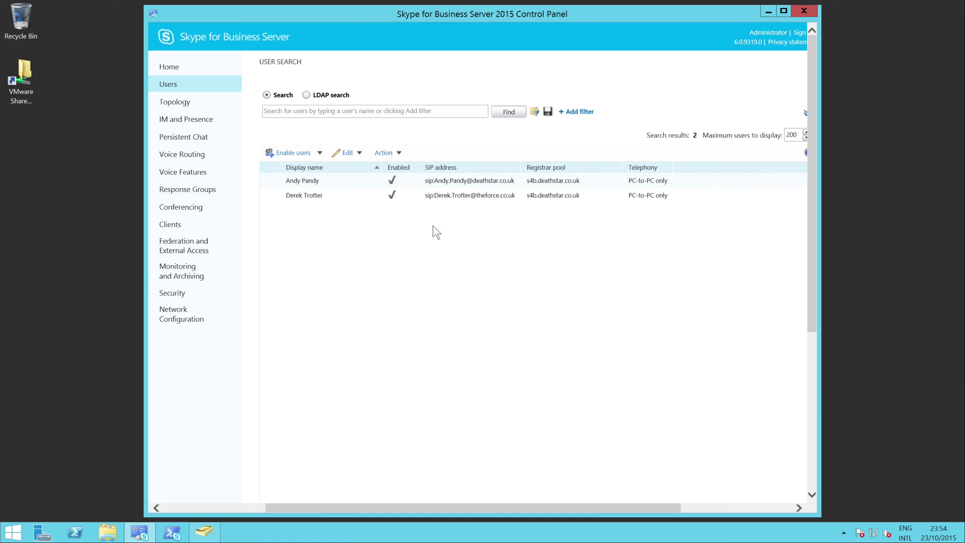
Select the theforce.co.uk user row again and sign Client2 out from the Available menu.
{"action": "left_click", "coordinate": [486, 202]}
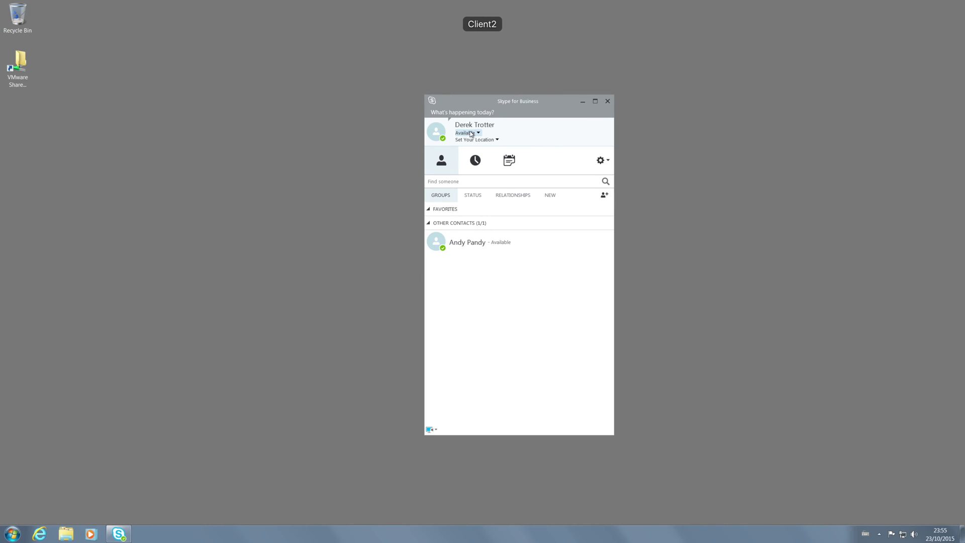
{"action": "left_click", "coordinate": [468, 132]}
{"action": "left_click", "coordinate": [480, 223]}
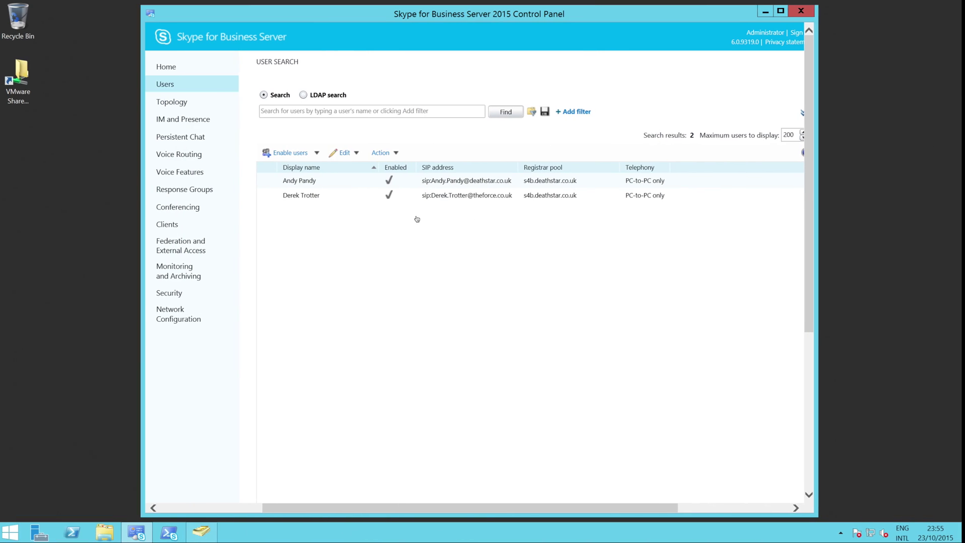
Switch the second user's SIP domain to deathstar.co.uk and commit it.
{"action": "left_click", "coordinate": [439, 197]}
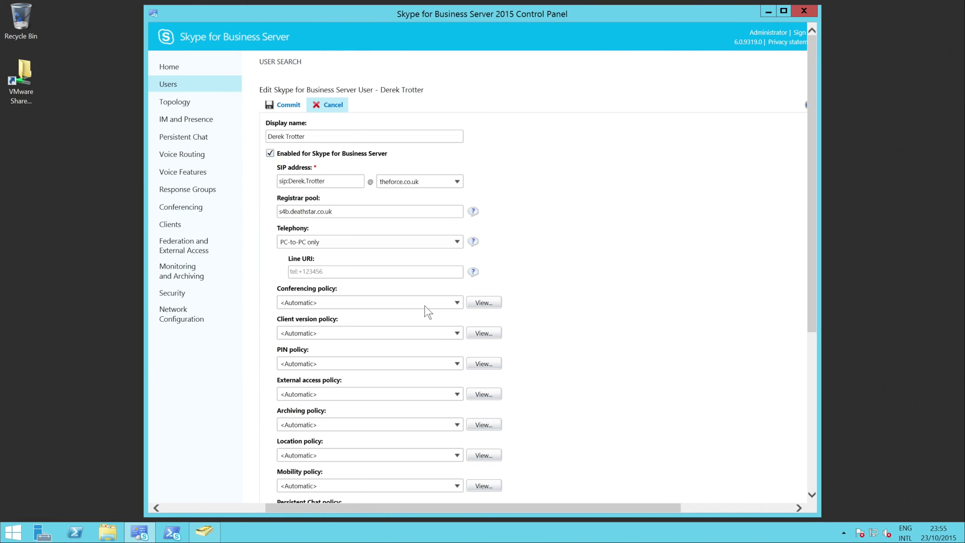
{"action": "left_click", "coordinate": [328, 182]}
{"action": "left_click", "coordinate": [456, 182]}
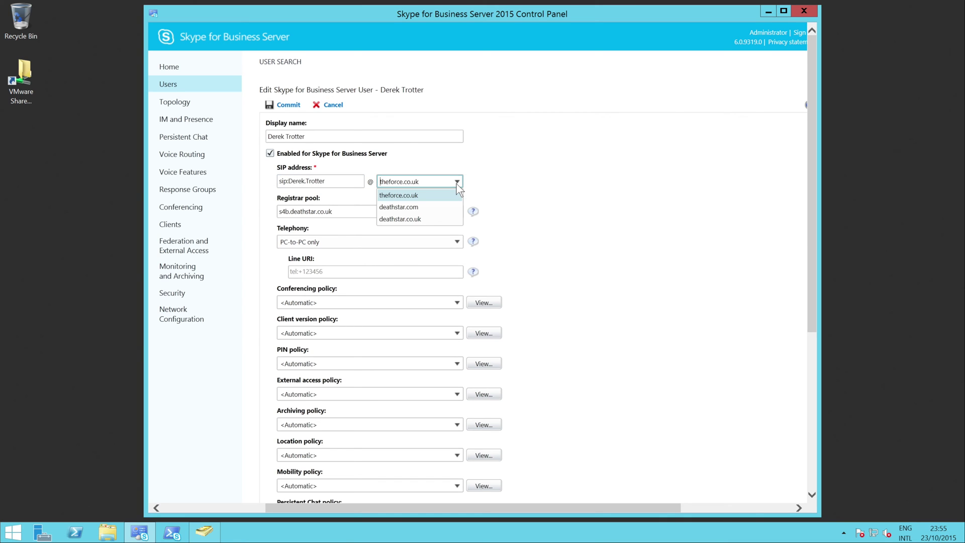
{"action": "left_click", "coordinate": [414, 220]}
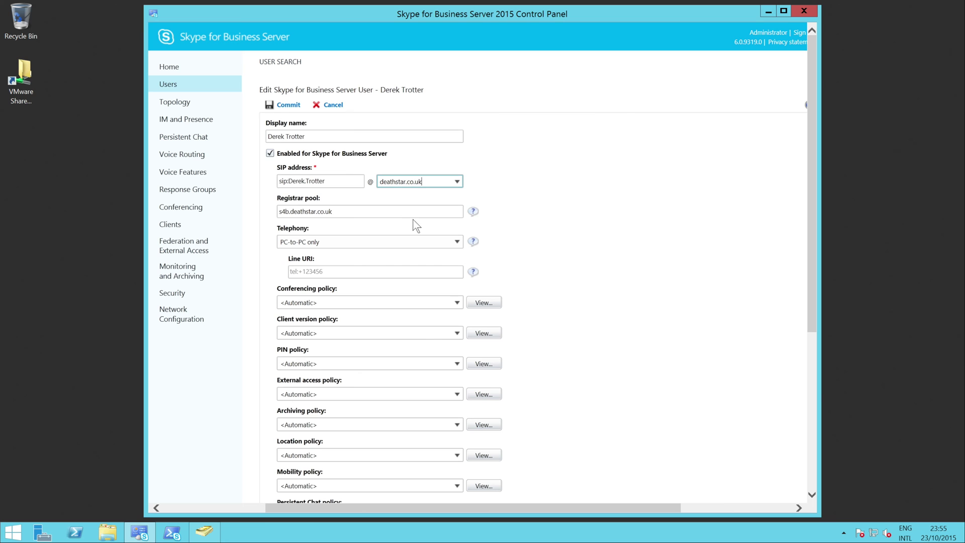
{"action": "left_click", "coordinate": [291, 106]}
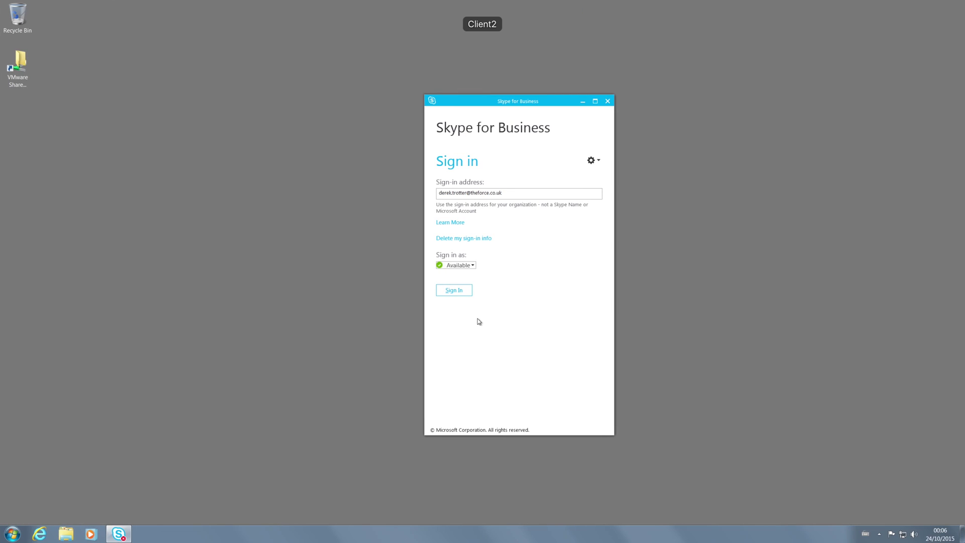
Set Client2's sign-in address in Options > Personal to the deathstar.co.uk address and sign in.
{"action": "left_click", "coordinate": [599, 160]}
{"action": "mouse_move", "coordinate": [609, 183]}
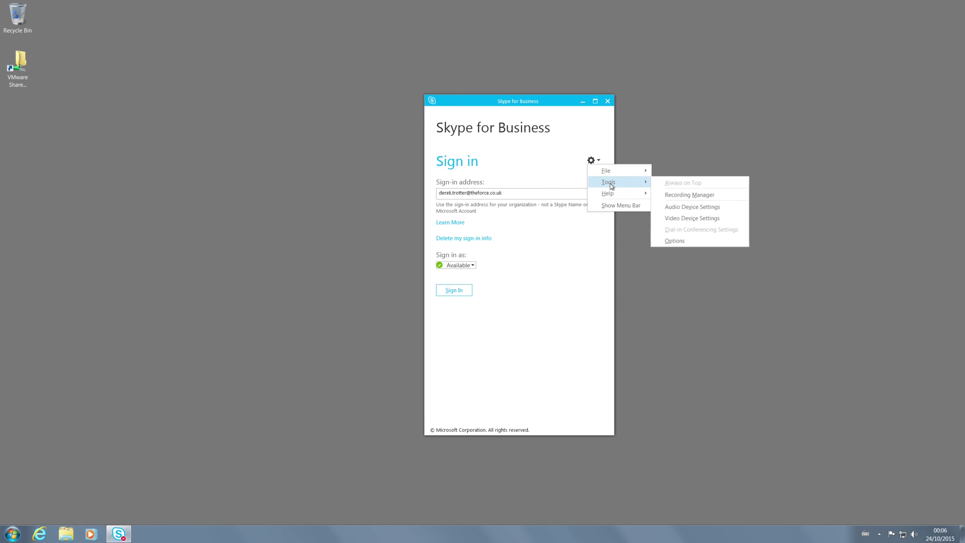
{"action": "left_click", "coordinate": [668, 243]}
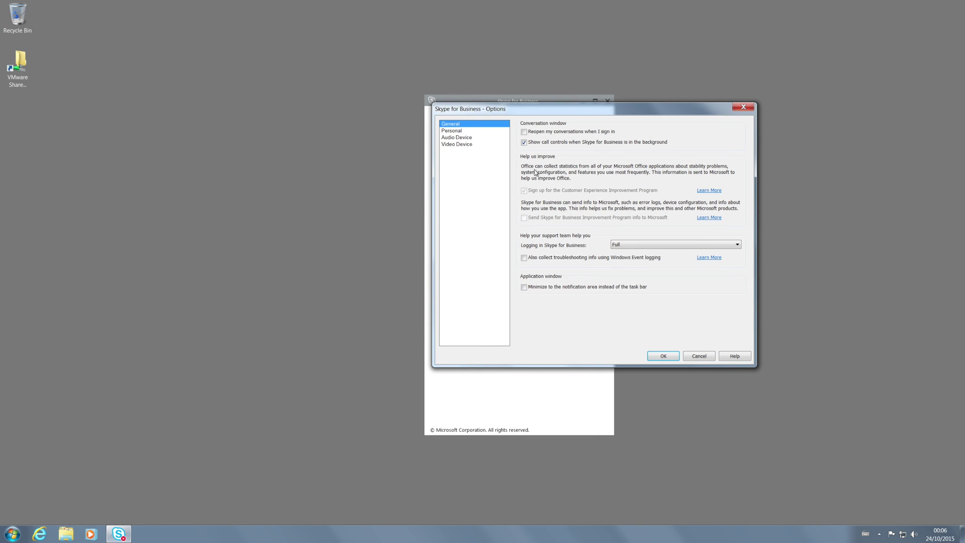
{"action": "left_click", "coordinate": [468, 131]}
{"action": "key", "text": "Tab"}
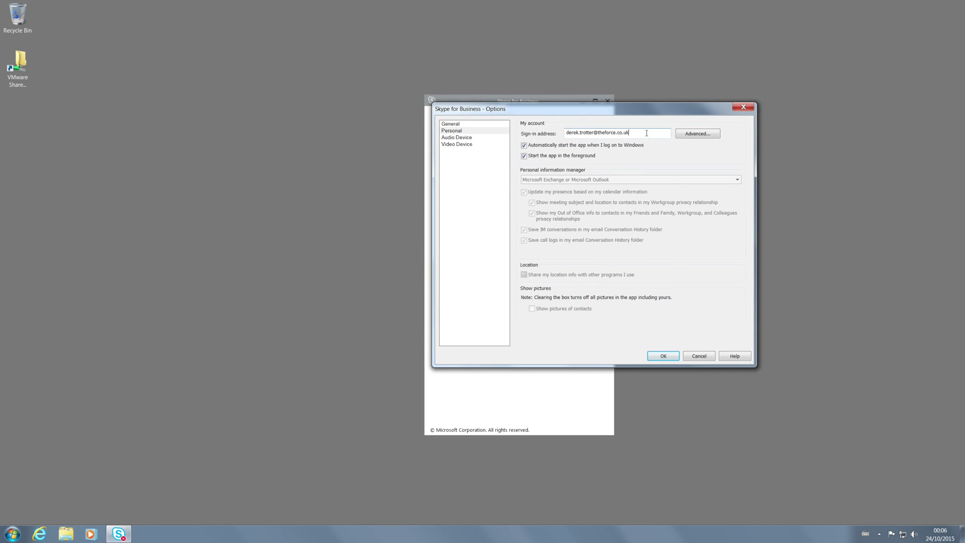
{"action": "key", "text": "Return"}
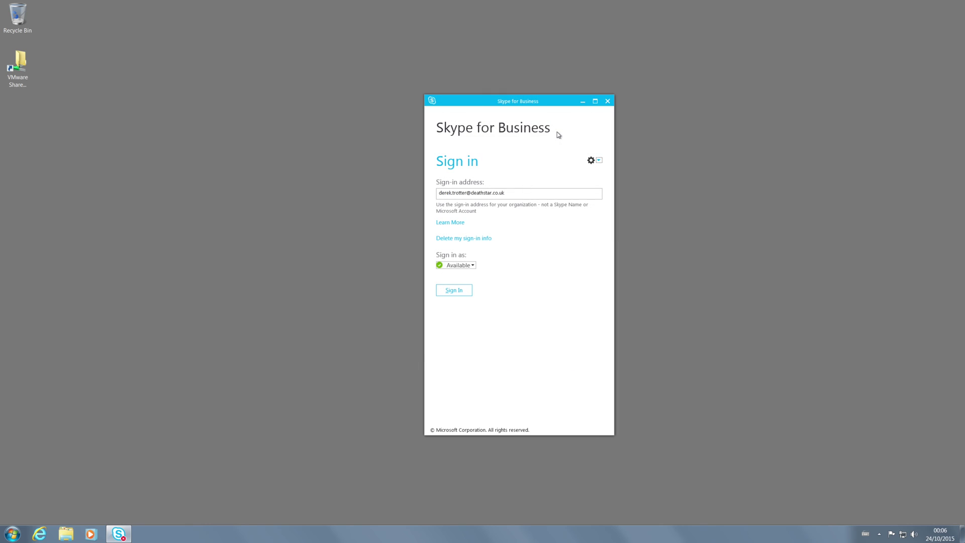
{"action": "left_click", "coordinate": [453, 292]}
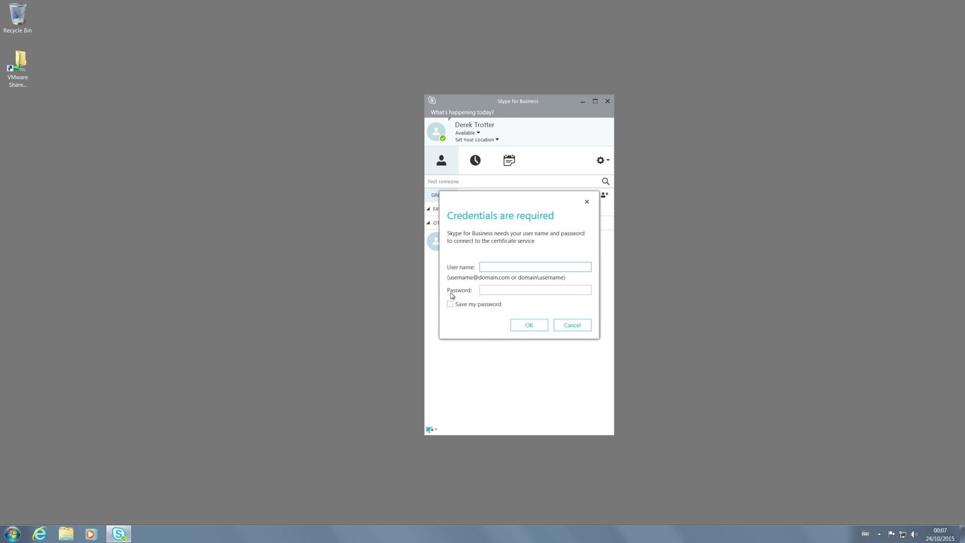
Cancel the 'Credentials are required' dialog for the certificate service.
{"action": "left_click", "coordinate": [587, 325]}
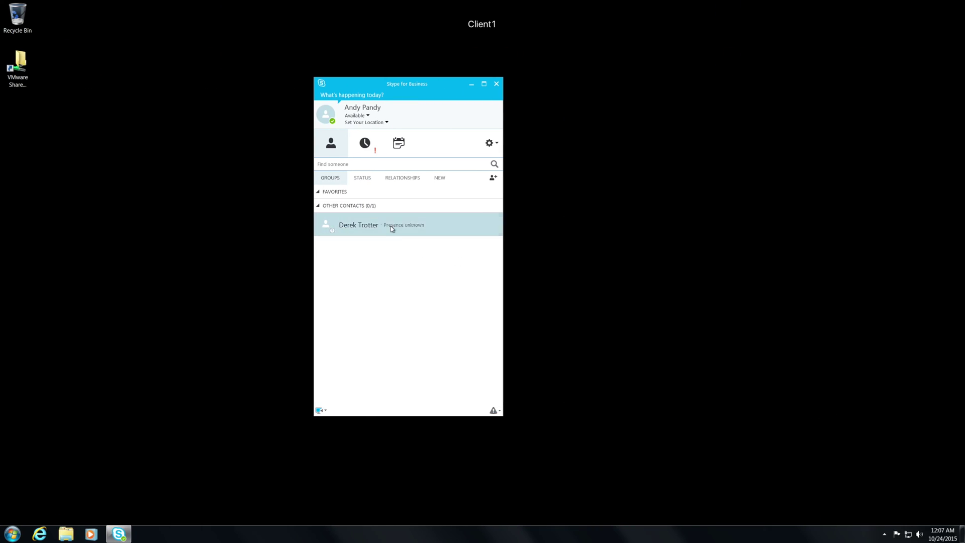
On Client1, sign out via the status menu and sign back in to refresh the contact.
{"action": "left_click", "coordinate": [391, 225]}
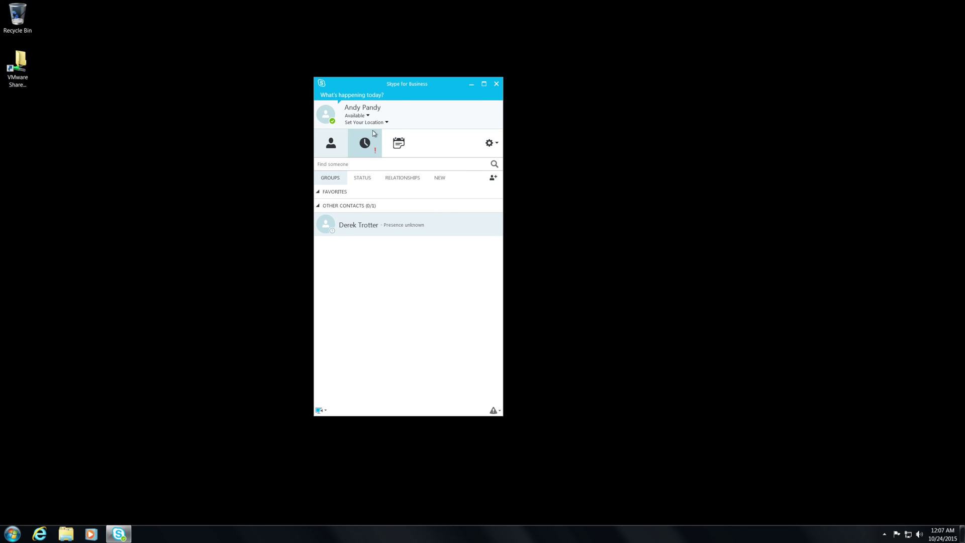
{"action": "left_click", "coordinate": [357, 115]}
{"action": "left_click", "coordinate": [381, 205]}
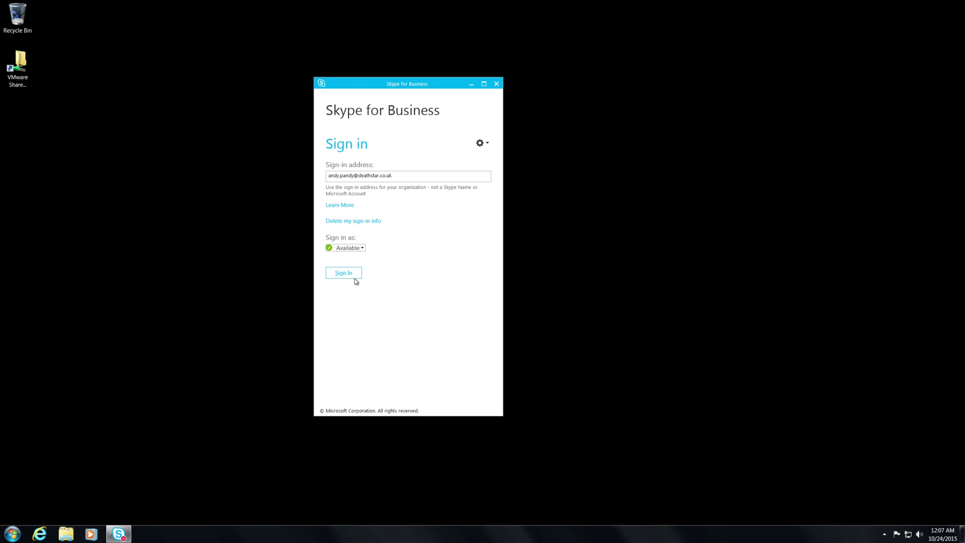
{"action": "left_click", "coordinate": [345, 275]}
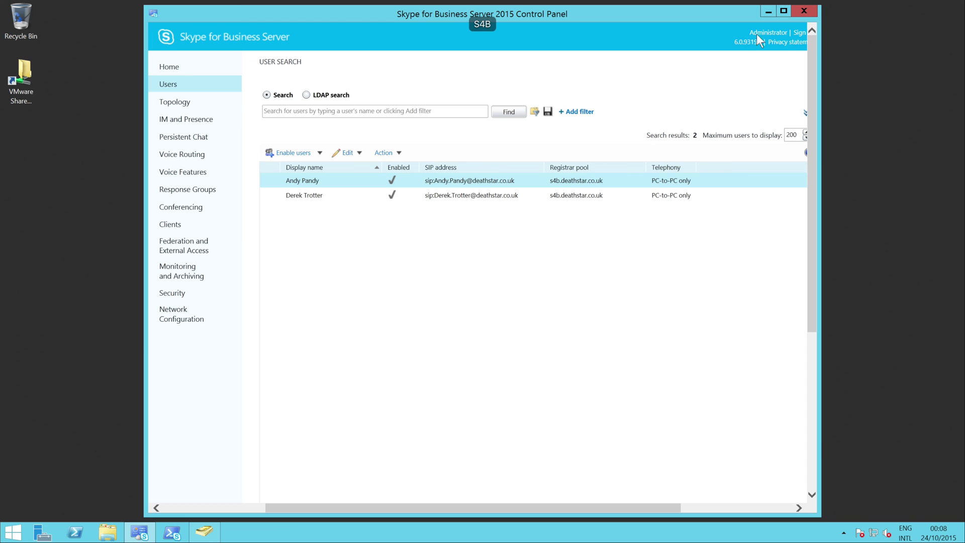
Minimize Control Panel, discard the open user properties, and launch the Management Shell.
{"action": "left_click", "coordinate": [766, 12]}
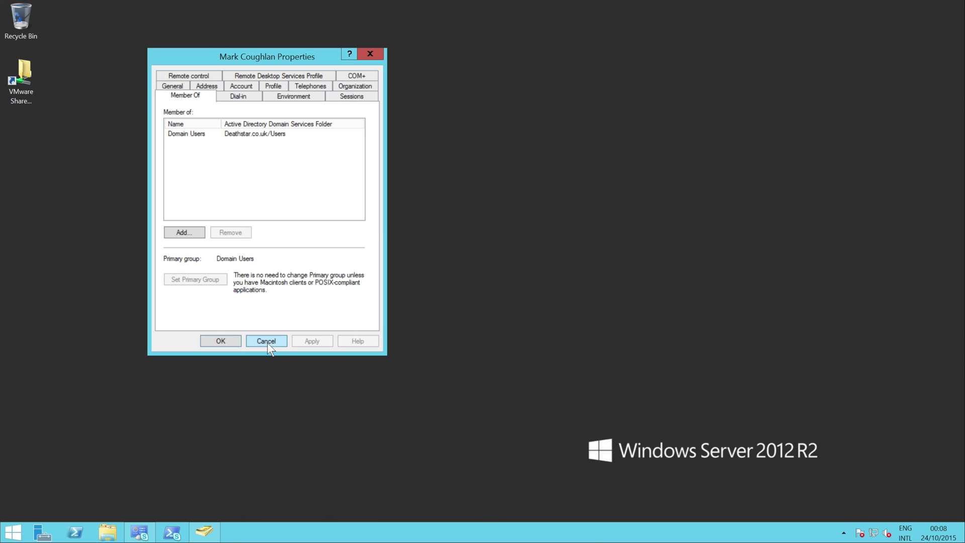
{"action": "left_click", "coordinate": [266, 341]}
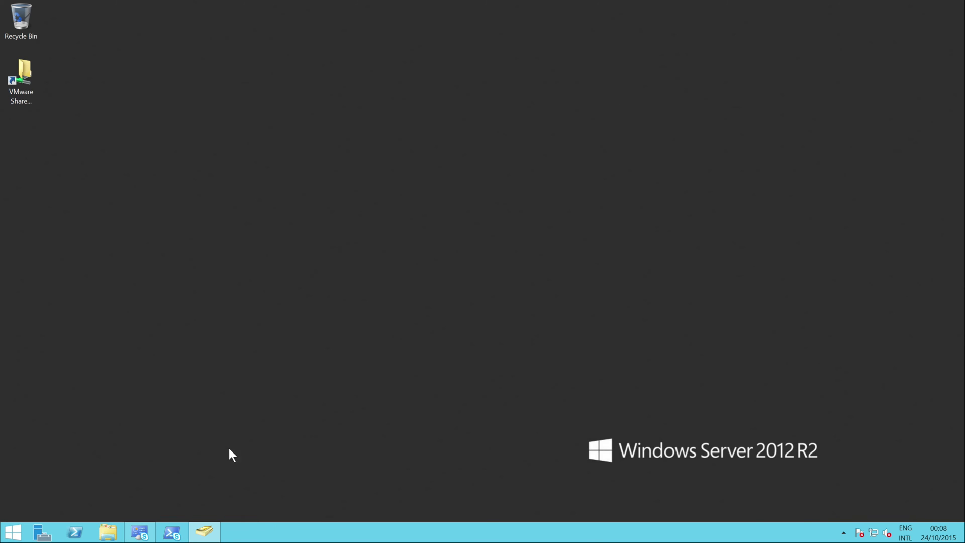
{"action": "left_click", "coordinate": [186, 537]}
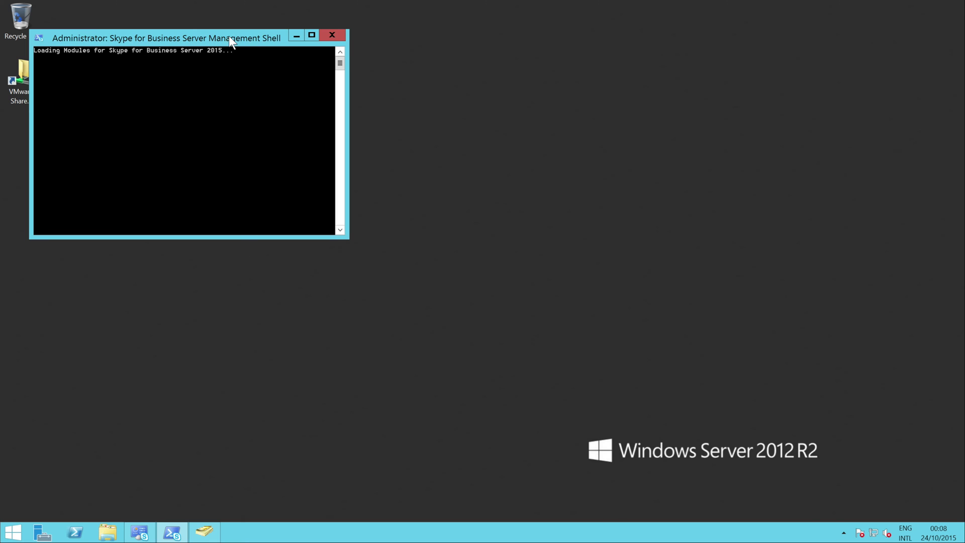
{"action": "left_click_drag", "start_coordinate": [228, 35], "coordinate": [469, 43]}
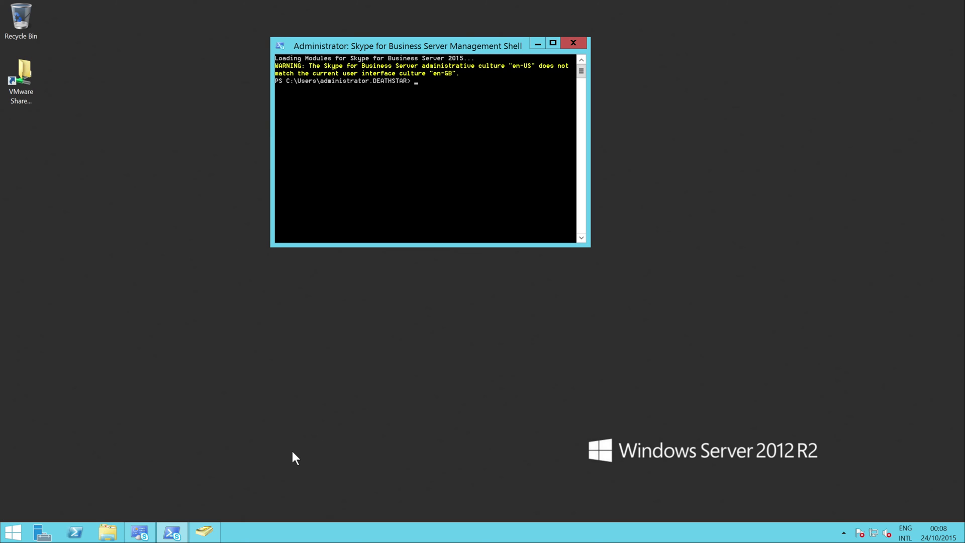
Browse to C:\S4BShare\1-WebServices-1\ABFiles\<GUID>\<GUID> in File Explorer.
{"action": "key", "text": "super"}
{"action": "type", "text": "c\\"}
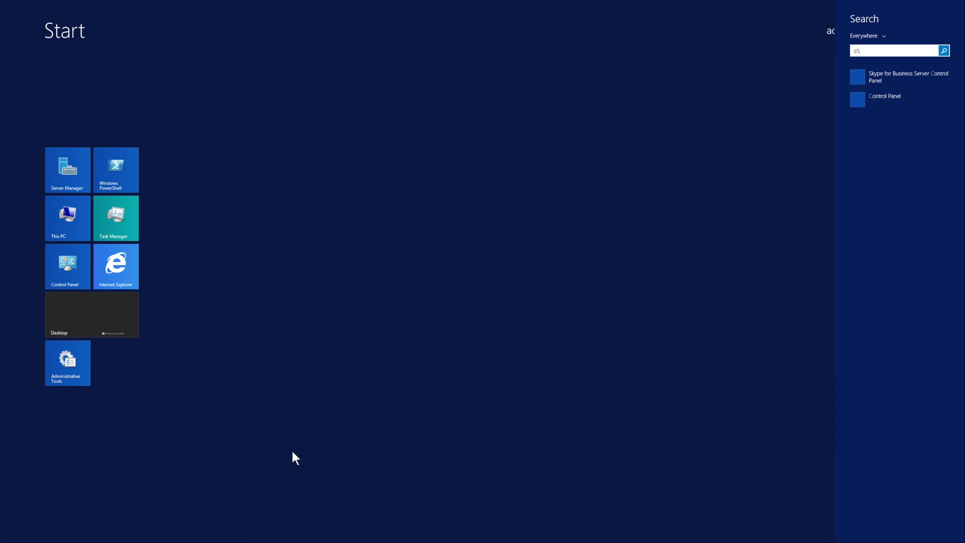
{"action": "key", "text": "Return"}
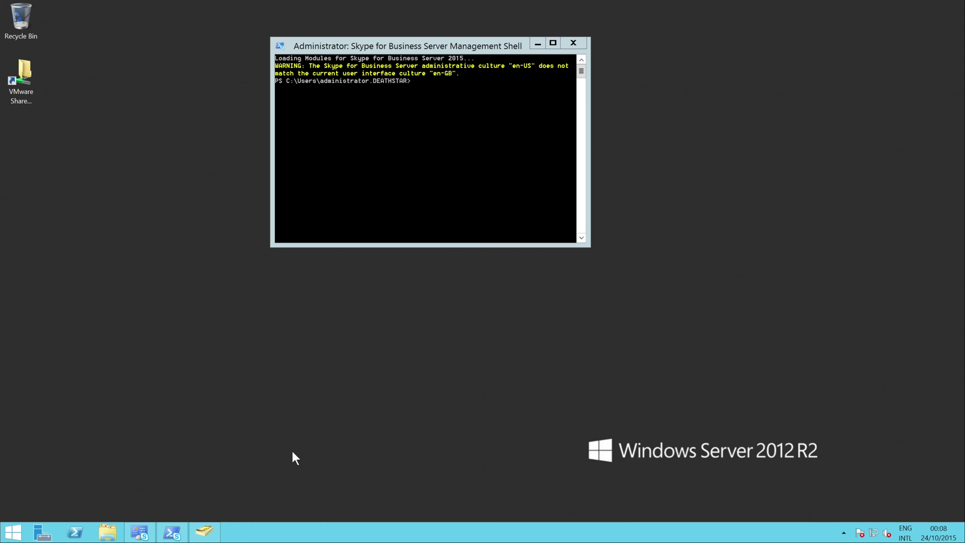
{"action": "key", "text": "Down"}
{"action": "key", "text": "Down"}
{"action": "key", "text": "Down"}
{"action": "key", "text": "Down"}
{"action": "key", "text": "Down"}
{"action": "key", "text": "Down"}
{"action": "key", "text": "Down"}
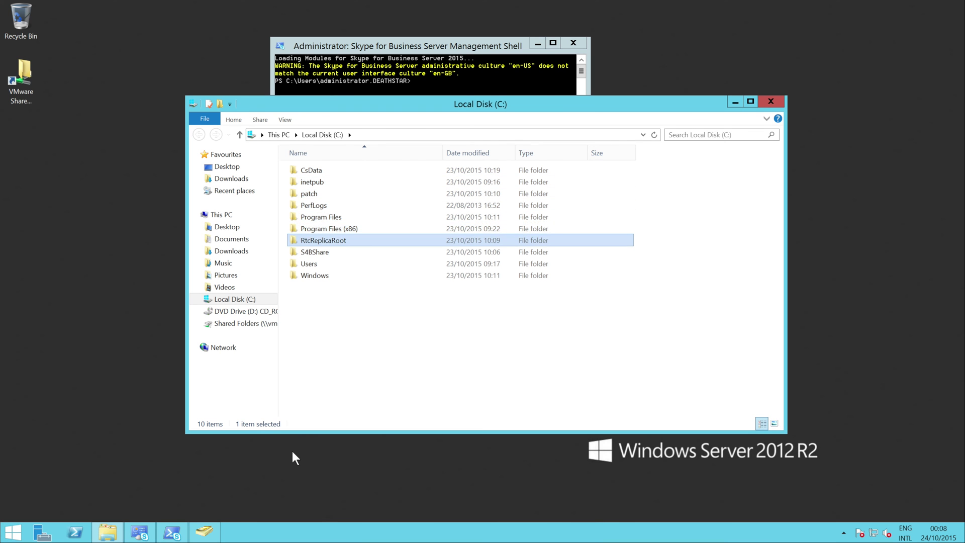
{"action": "key", "text": "Return"}
{"action": "key", "text": "Down"}
{"action": "key", "text": "Down"}
{"action": "key", "text": "Down"}
{"action": "key", "text": "Down"}
{"action": "key", "text": "Down"}
{"action": "key", "text": "Up"}
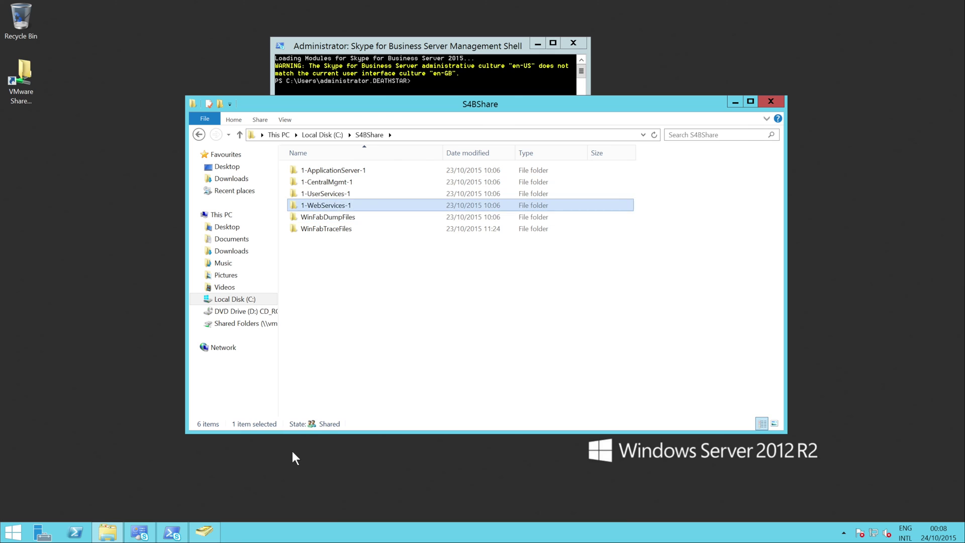
{"action": "key", "text": "Return"}
{"action": "key", "text": "Down"}
{"action": "key", "text": "Up"}
{"action": "key", "text": "Return"}
{"action": "key", "text": "Down"}
{"action": "key", "text": "Up"}
{"action": "key", "text": "Return"}
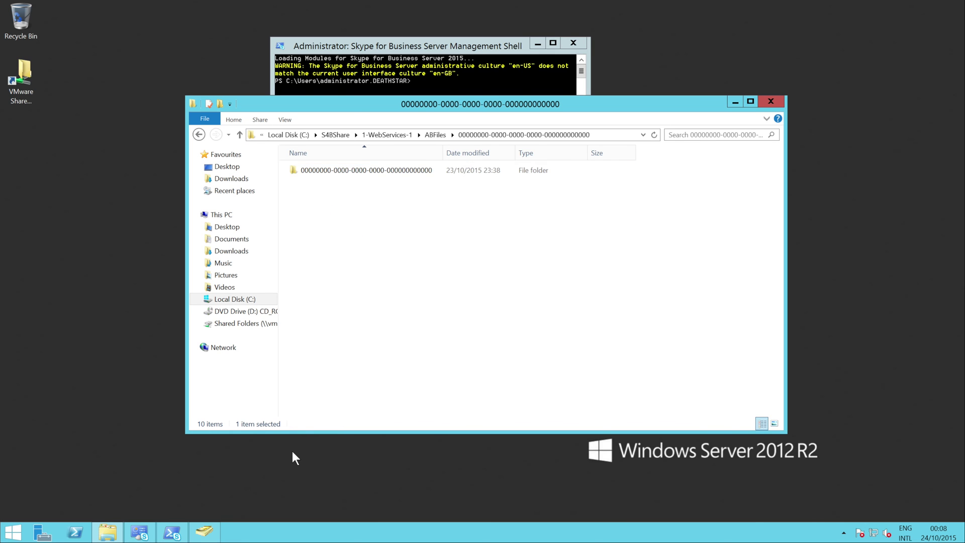
{"action": "key", "text": "Down"}
{"action": "key", "text": "Up"}
{"action": "key", "text": "Return"}
{"action": "key", "text": "Down"}
Delete the three F-1520 address book files, leaving the folder empty.
{"action": "key", "text": "ctrl+a"}
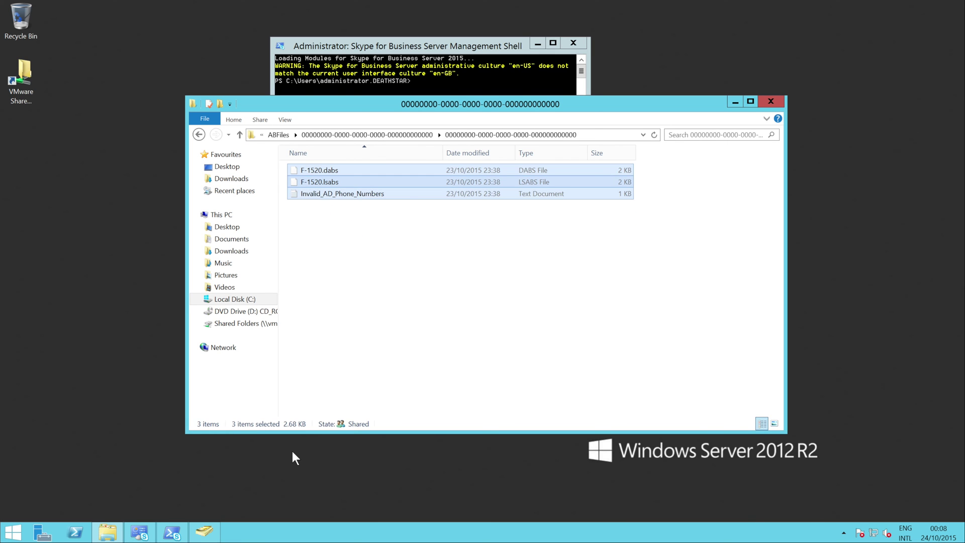
{"action": "key", "text": "Delete"}
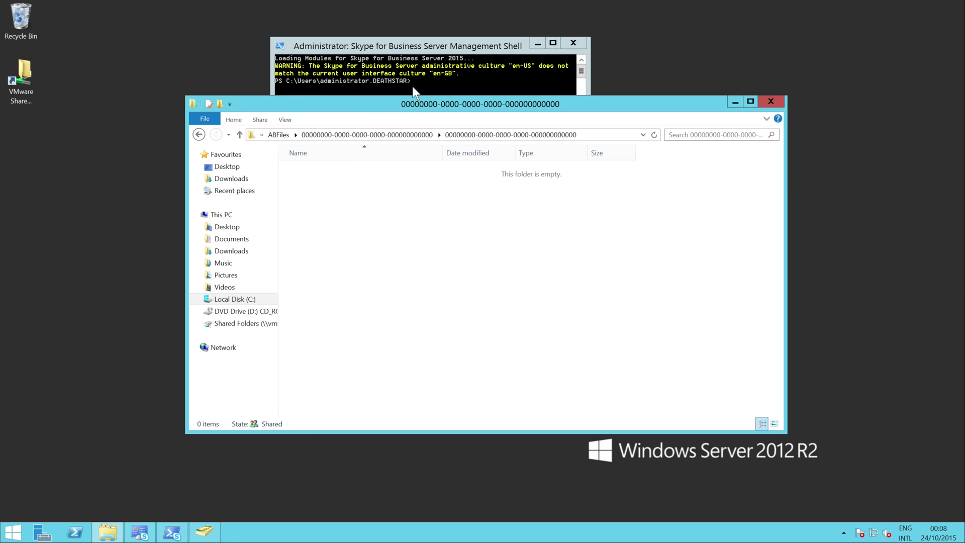
{"action": "left_click", "coordinate": [412, 86]}
Run 'update-csaddressbook -verbose' in the Management Shell, then close the shell window.
{"action": "type", "text": "update-c"}
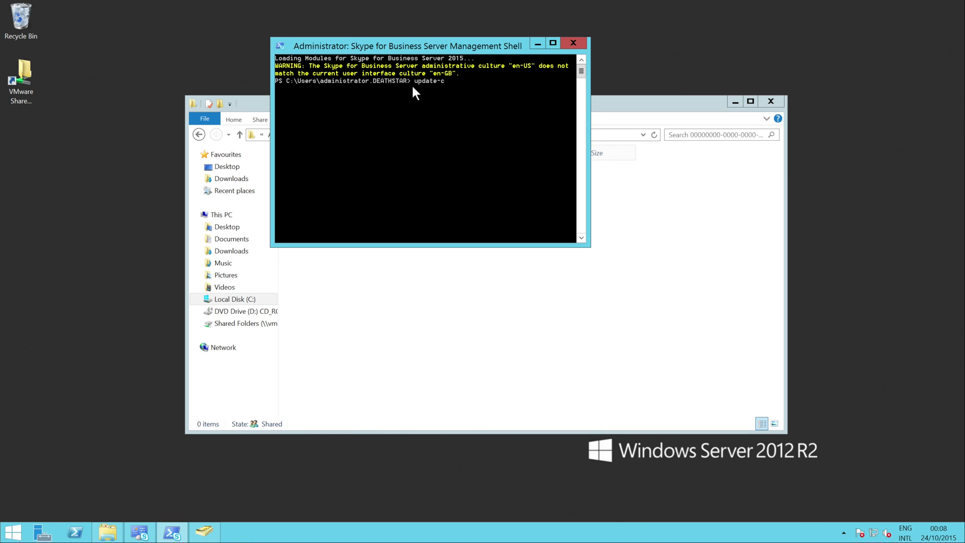
{"action": "type", "text": "saddressbook -verbose"}
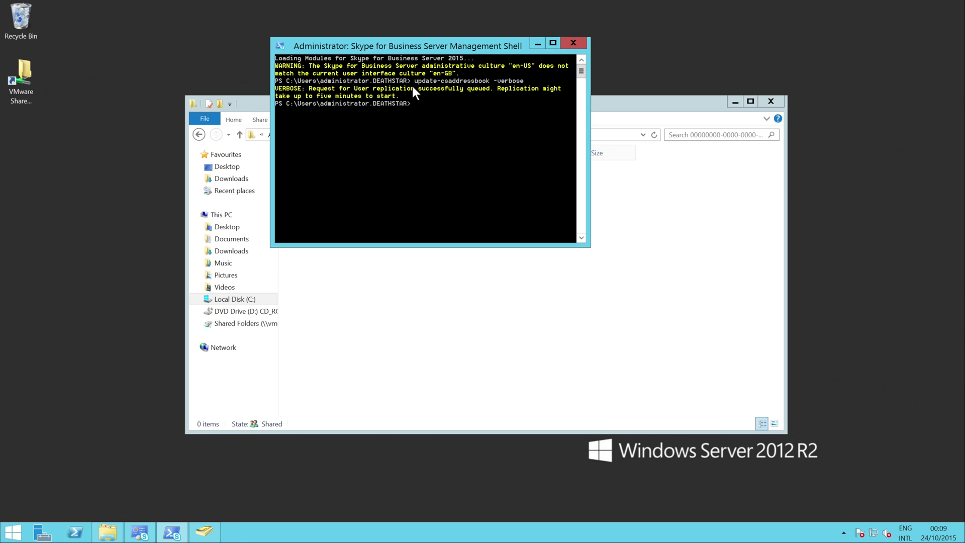
{"action": "left_click", "coordinate": [578, 45]}
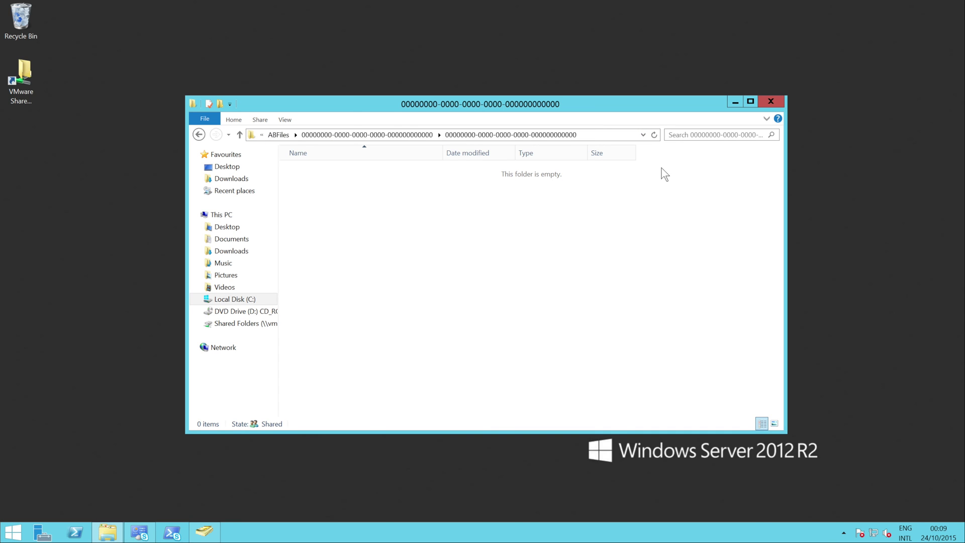